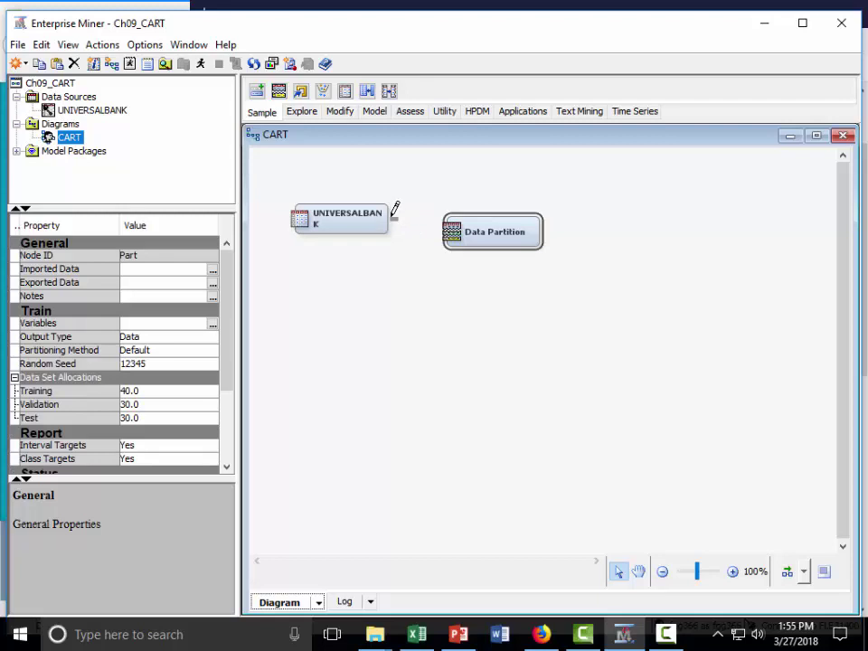
- Connect UNIVERSALBANK to the Data Partition node and set its allocations to Training 50, Validation 40 and Test 10
drag(393, 225, 461, 231)
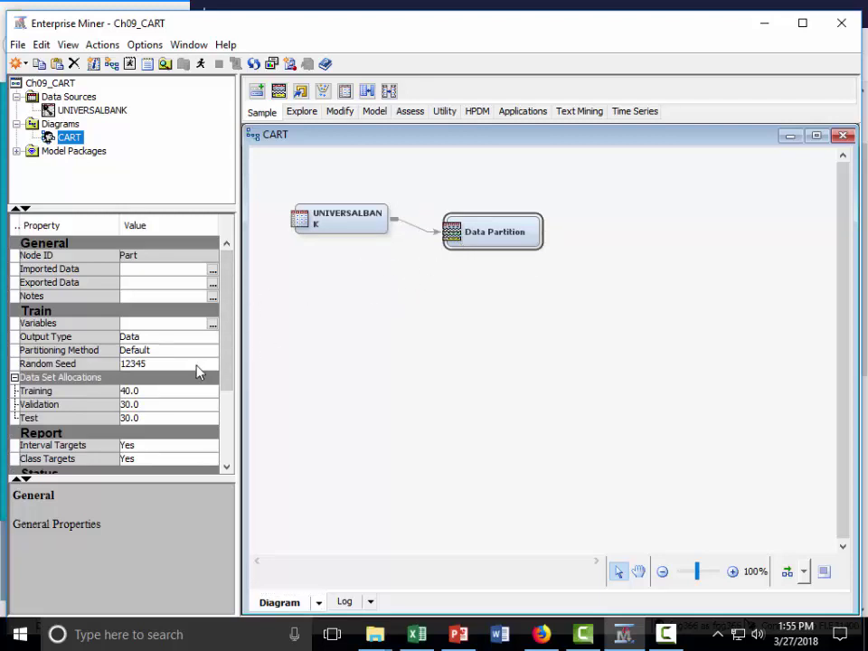
click(144, 392)
text(50)
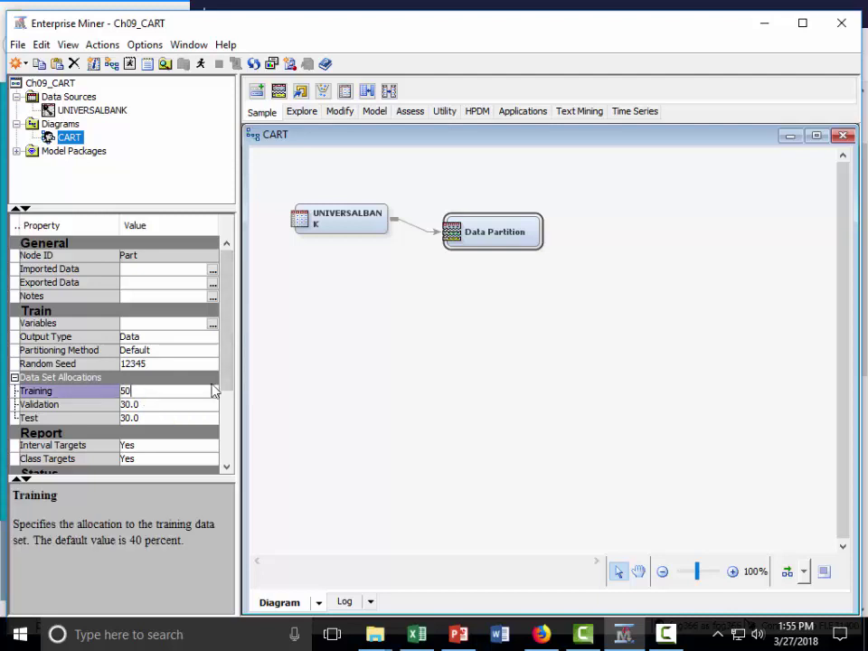
key(Return)
click(169, 407)
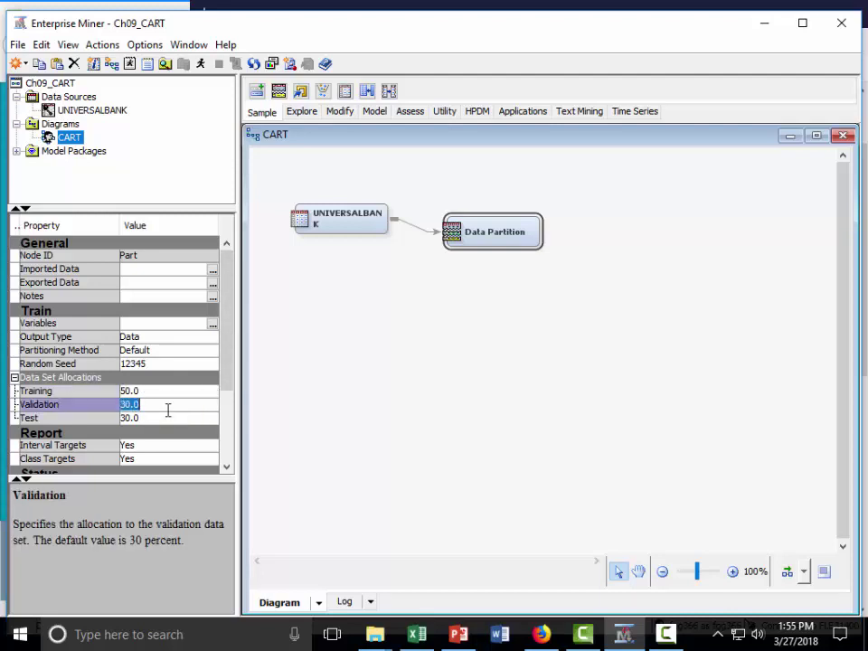
text(40)
key(Return)
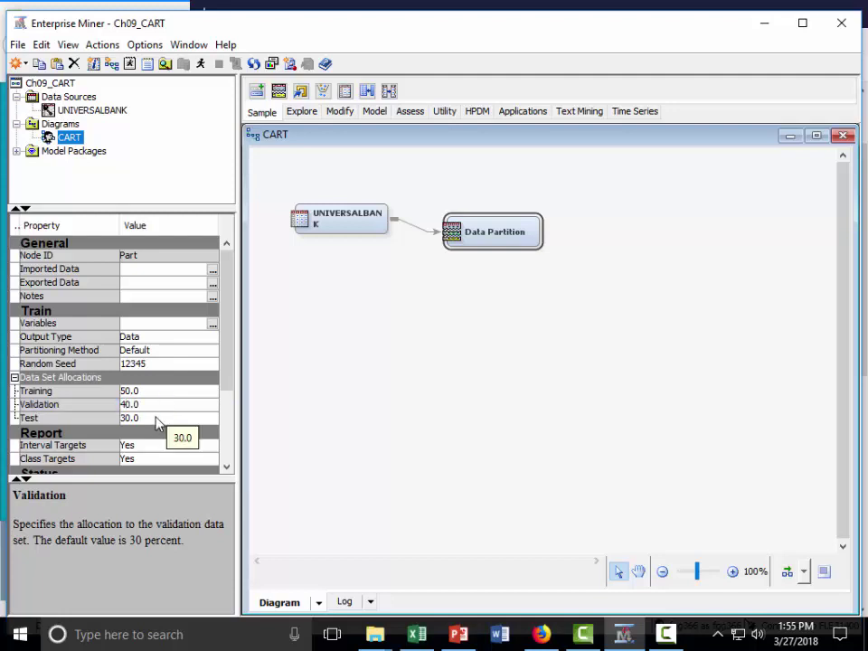
click(154, 419)
text(10)
key(Return)
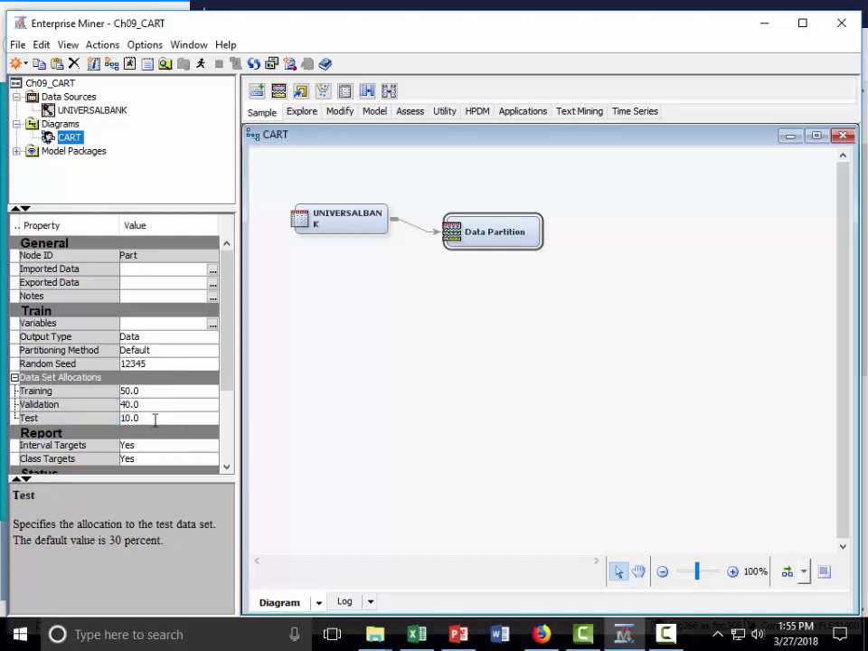
click(482, 438)
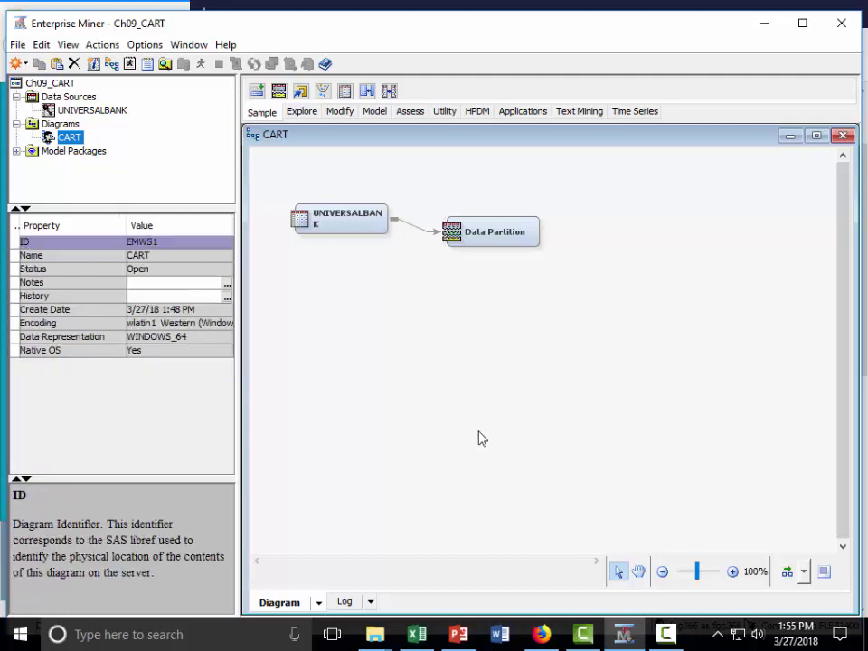
- Arrange the diagram's nodes in a horizontal layout and show the available modeling nodes
click(477, 237)
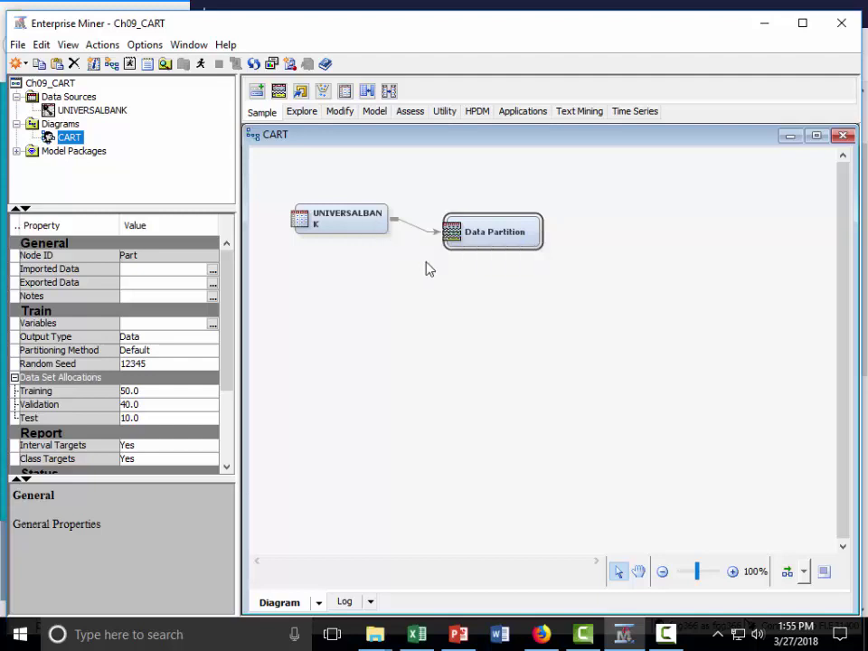
click(787, 575)
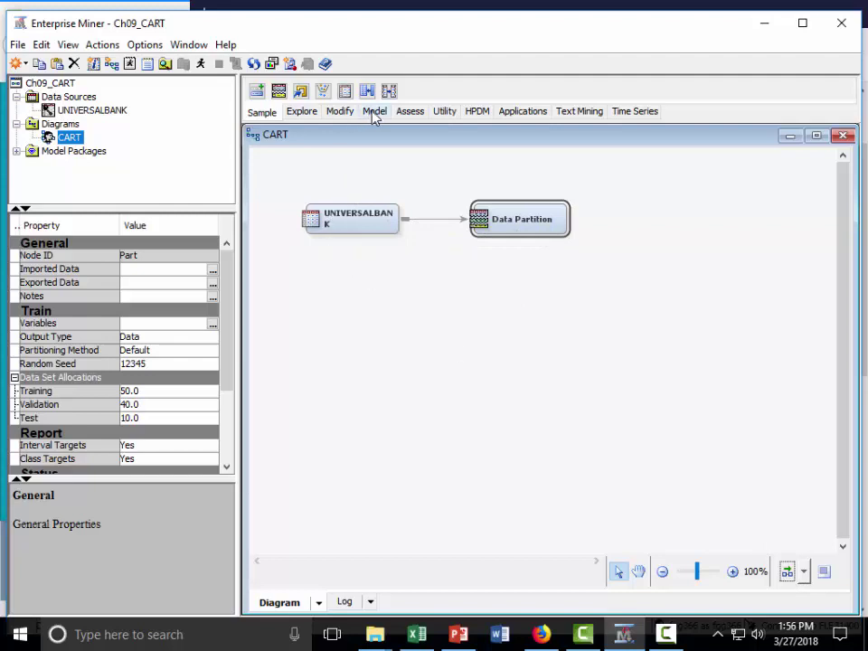
click(374, 112)
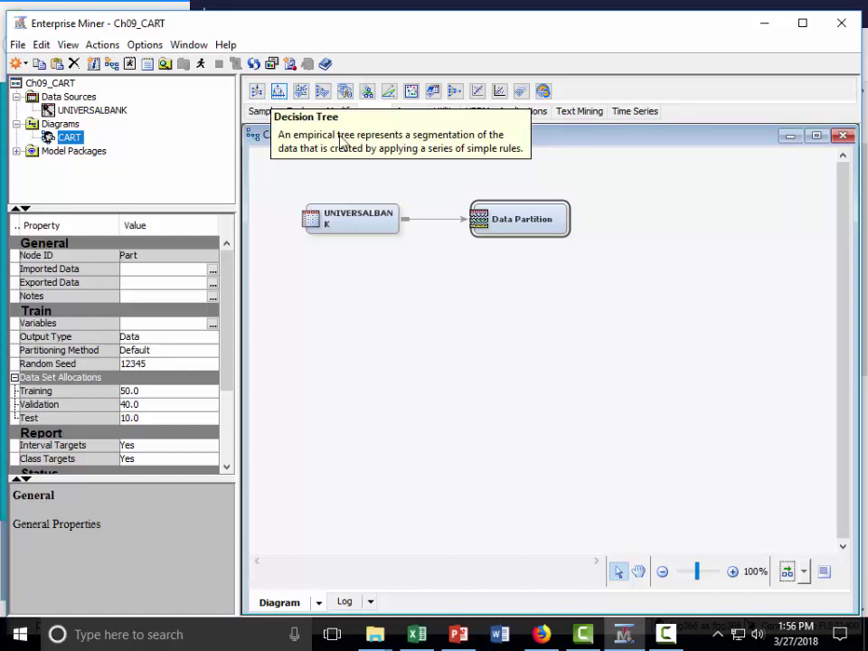
- Review the roles and levels of the UNIVERSALBANK variables, including Age, CCAvg, Income, Mortgage and Experience
click(368, 219)
right_click(368, 218)
click(416, 229)
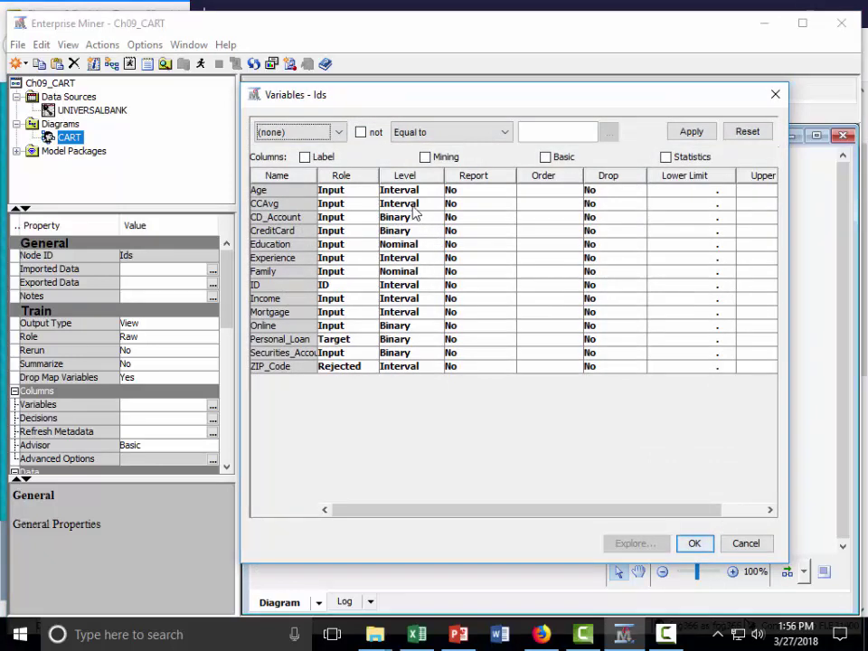
click(288, 191)
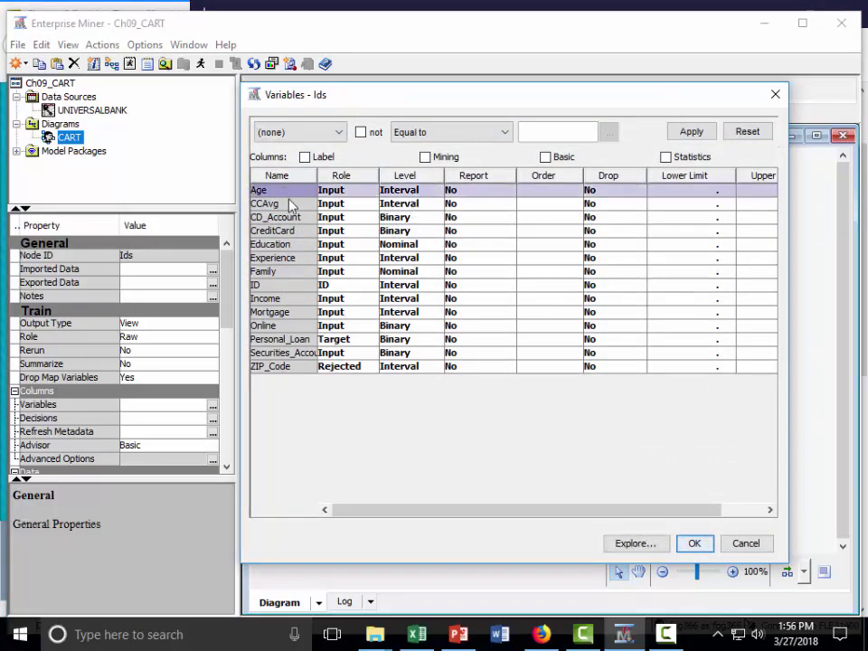
click(289, 206)
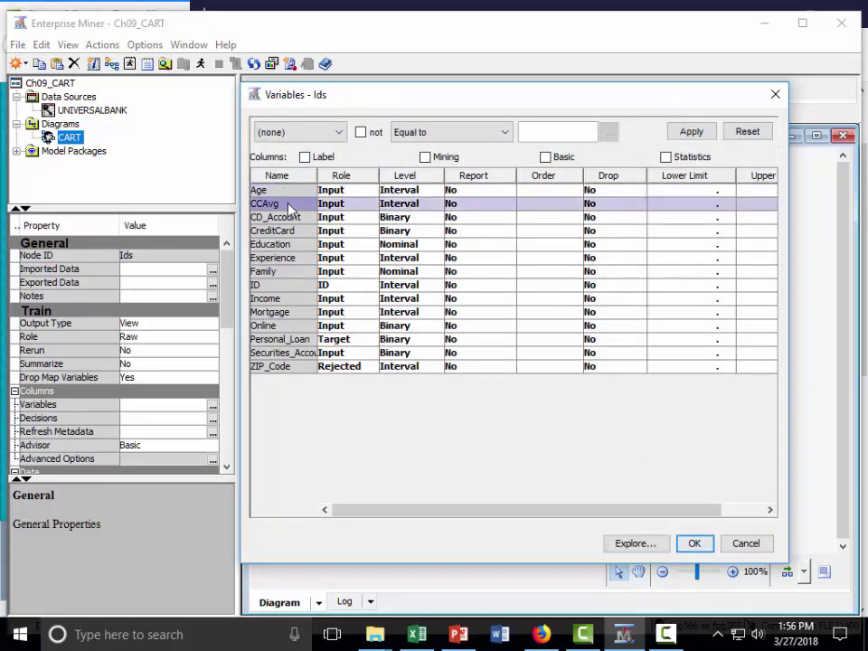
click(294, 299)
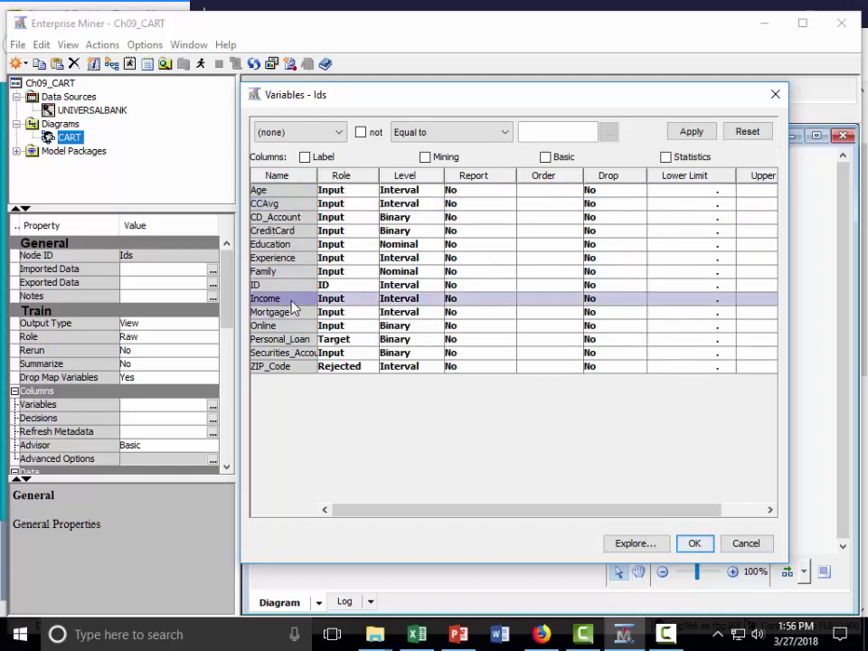
click(290, 313)
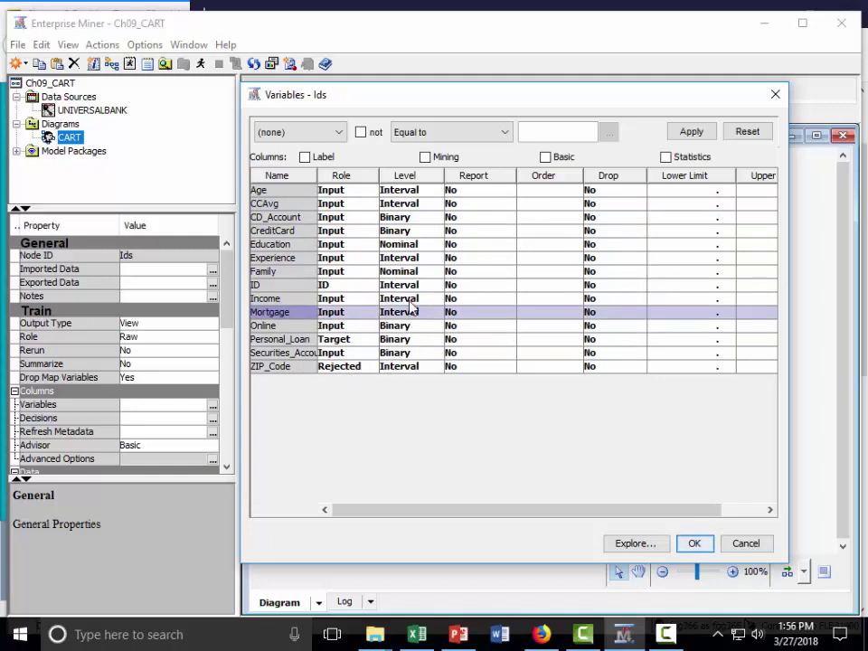
click(296, 258)
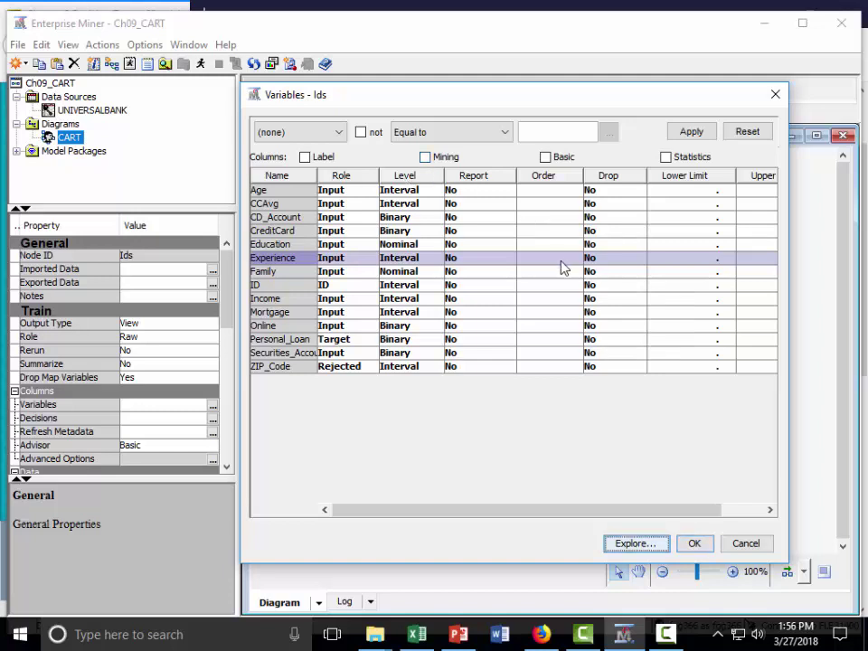
click(700, 548)
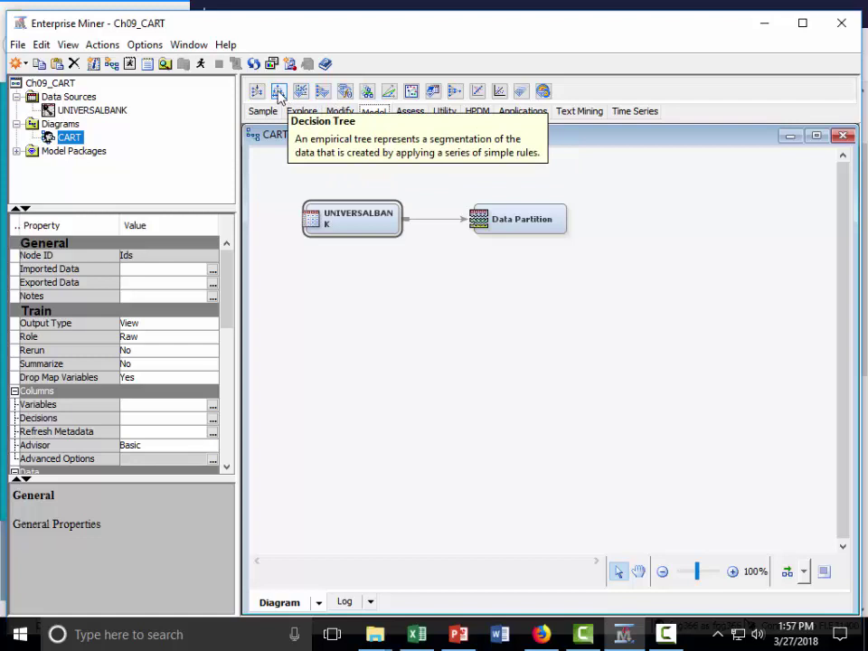
- Add a Decision Tree node connected after Data Partition and rearrange the diagram horizontally
drag(278, 98, 612, 217)
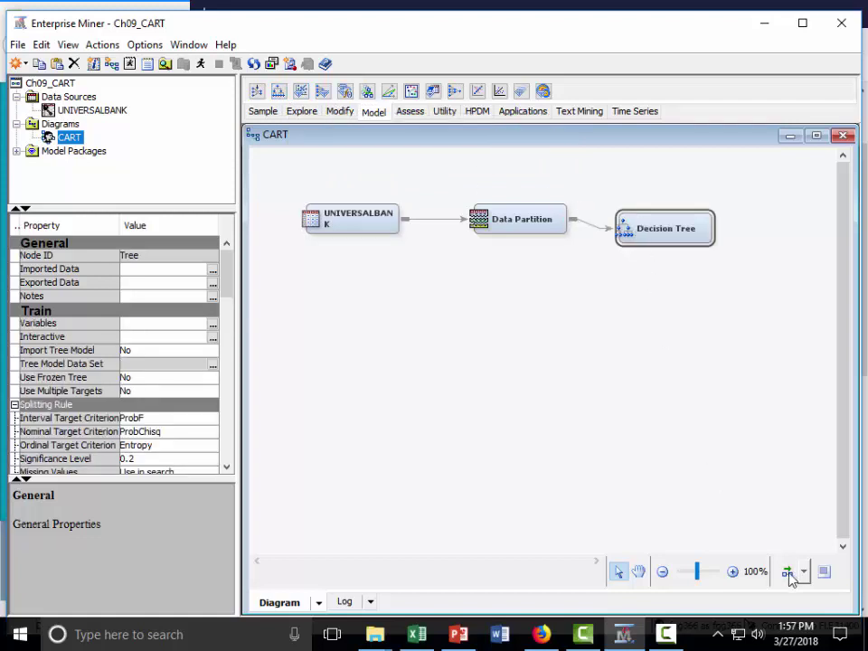
click(787, 572)
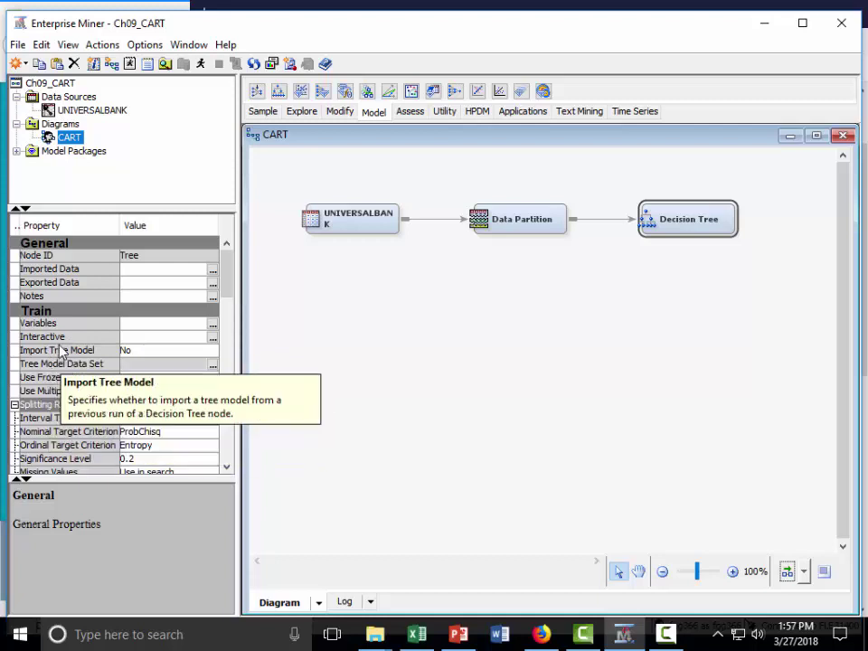
- Try to open the Decision Tree node's interactive editor, and run the path up to the Data Partition node
click(214, 340)
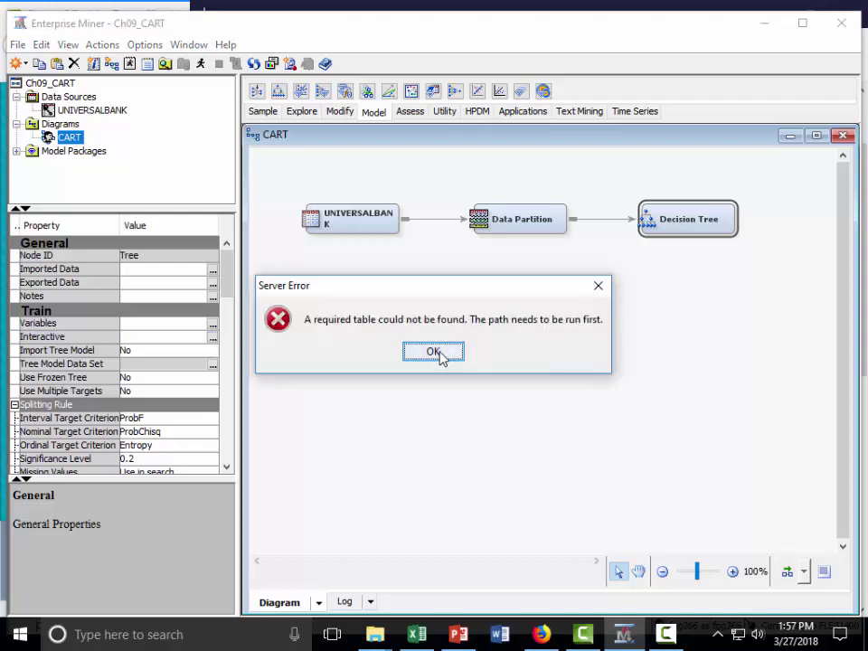
click(439, 356)
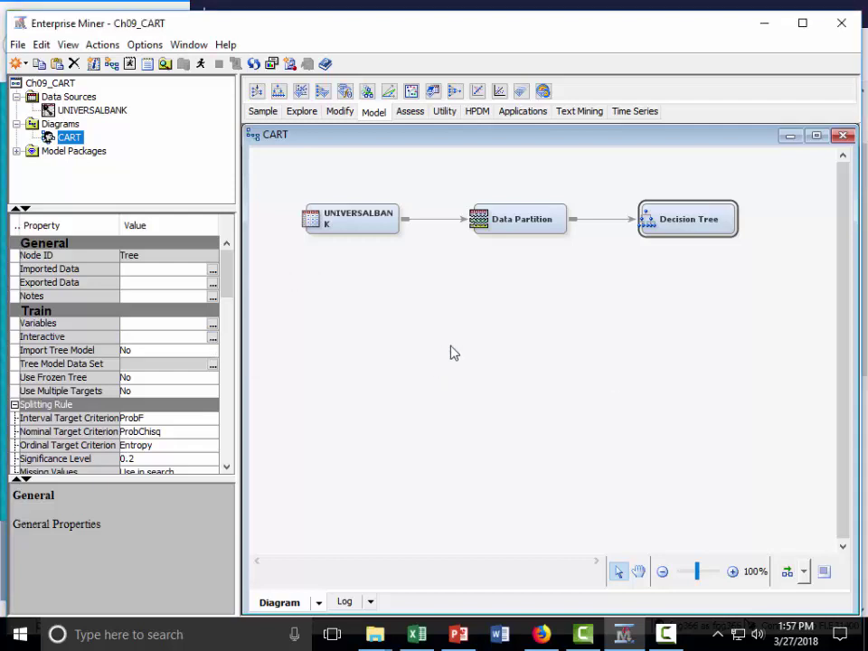
right_click(520, 221)
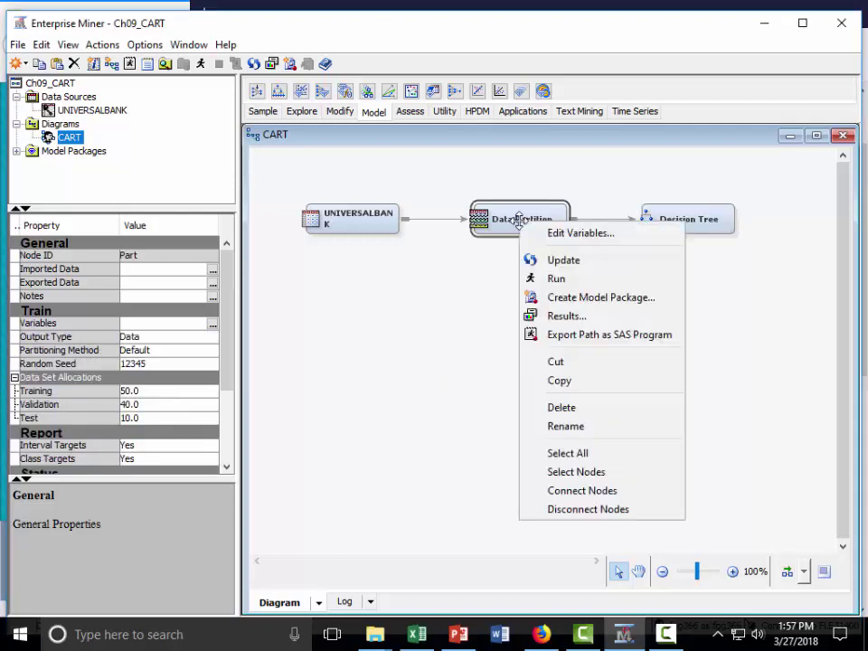
click(562, 280)
click(515, 409)
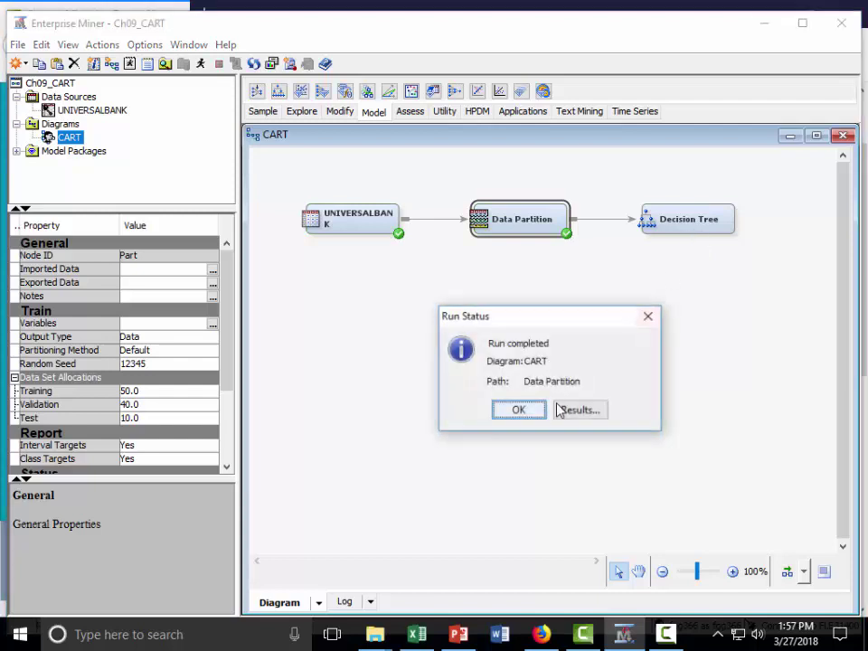
click(518, 412)
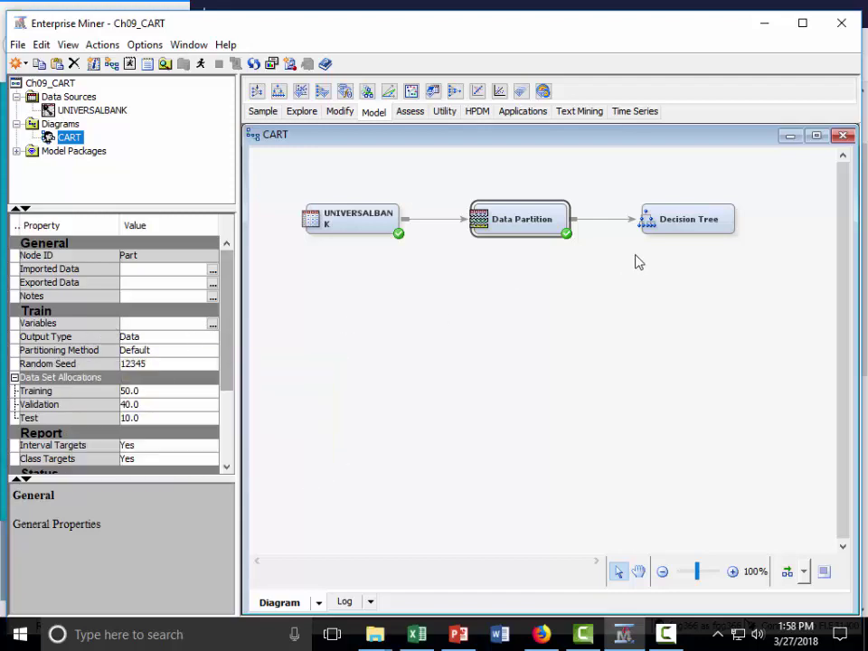
- Open the Decision Tree node's interactive tree editor
click(687, 218)
click(212, 337)
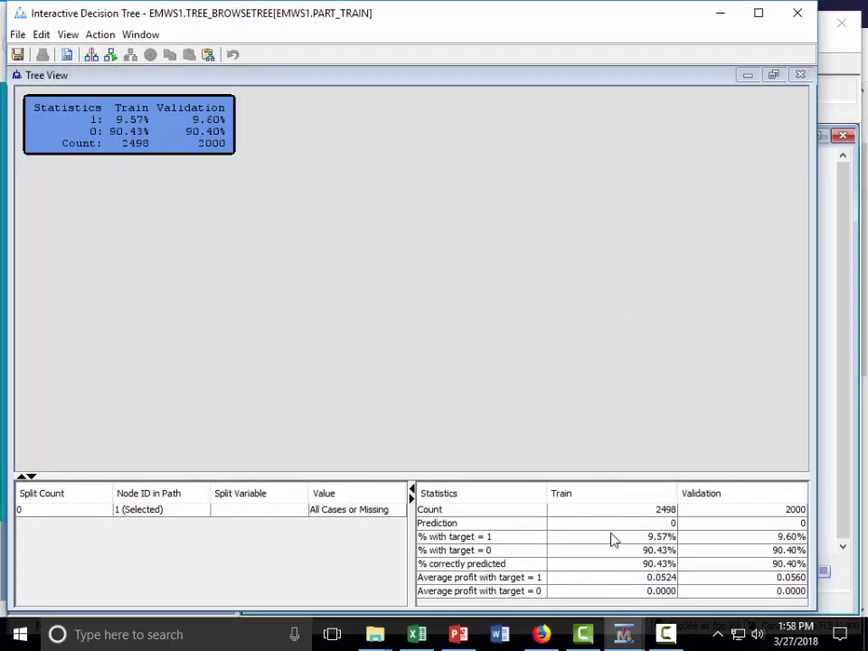
mouse_move(645, 648)
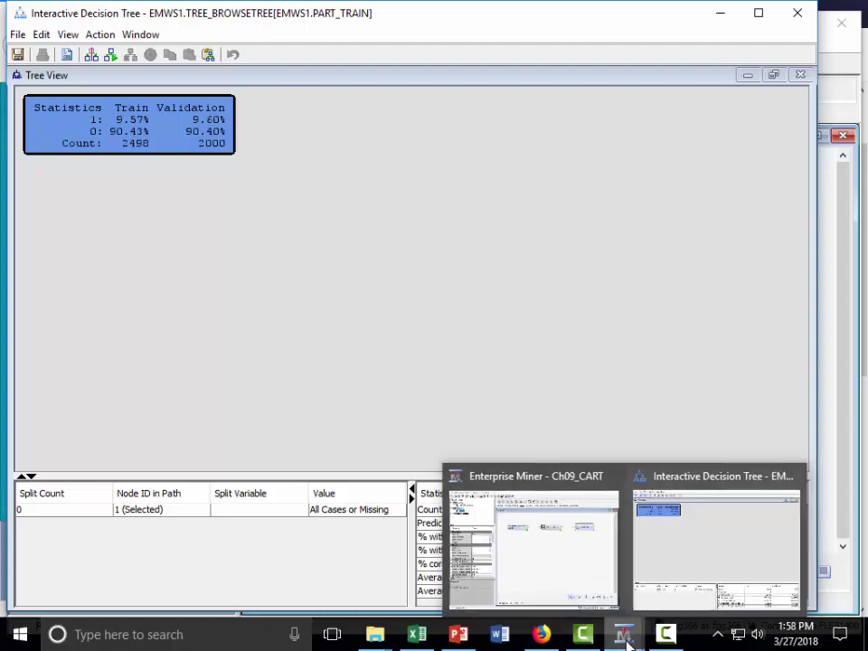
click(553, 583)
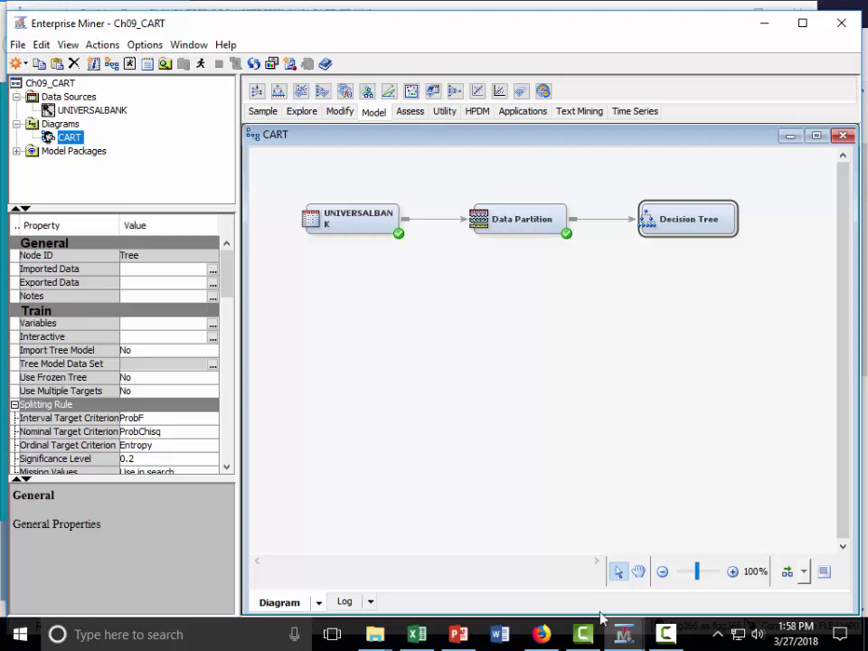
click(625, 638)
click(726, 546)
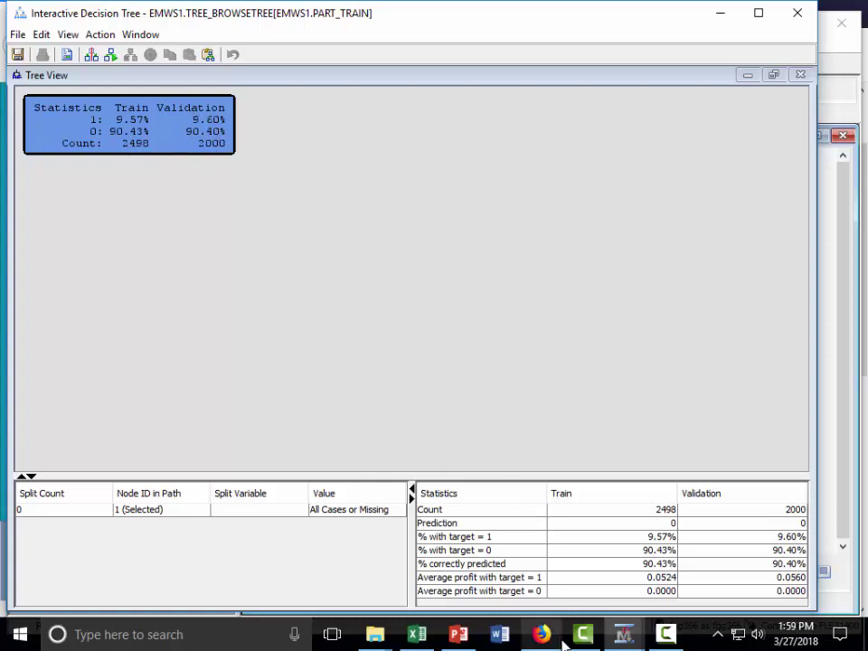
click(682, 346)
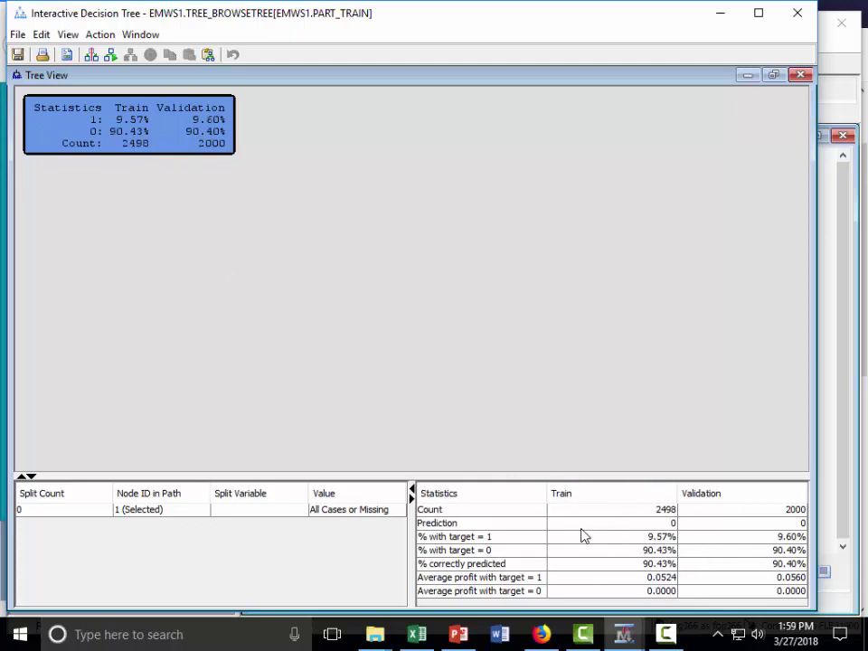
- Review the Node Statistics options for the tree view and close them without changes
right_click(123, 131)
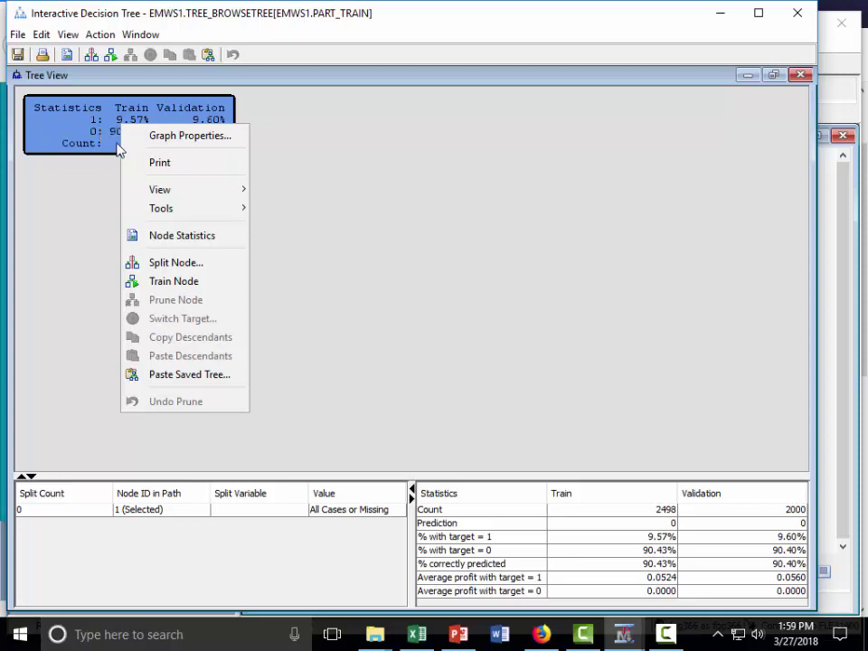
mouse_move(185, 193)
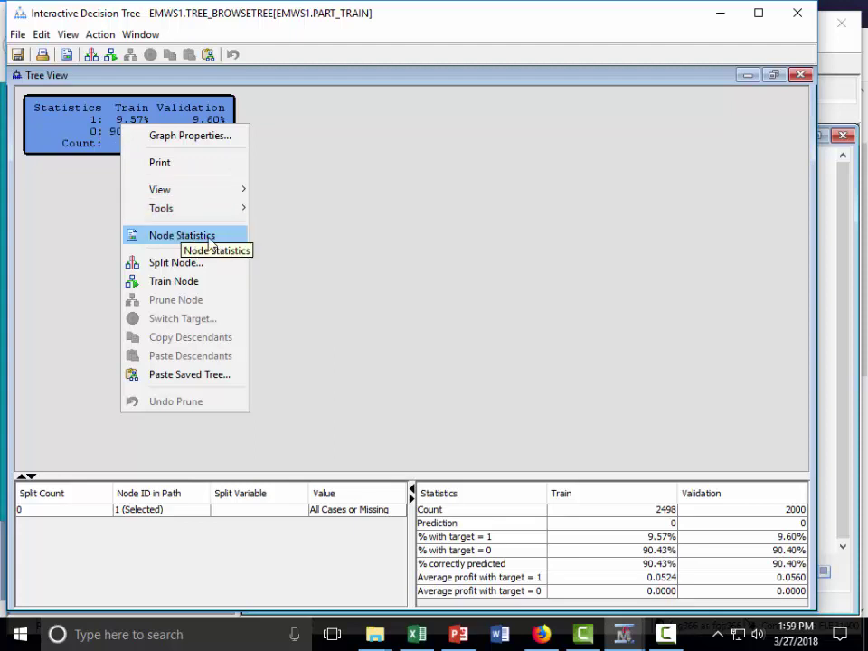
click(211, 243)
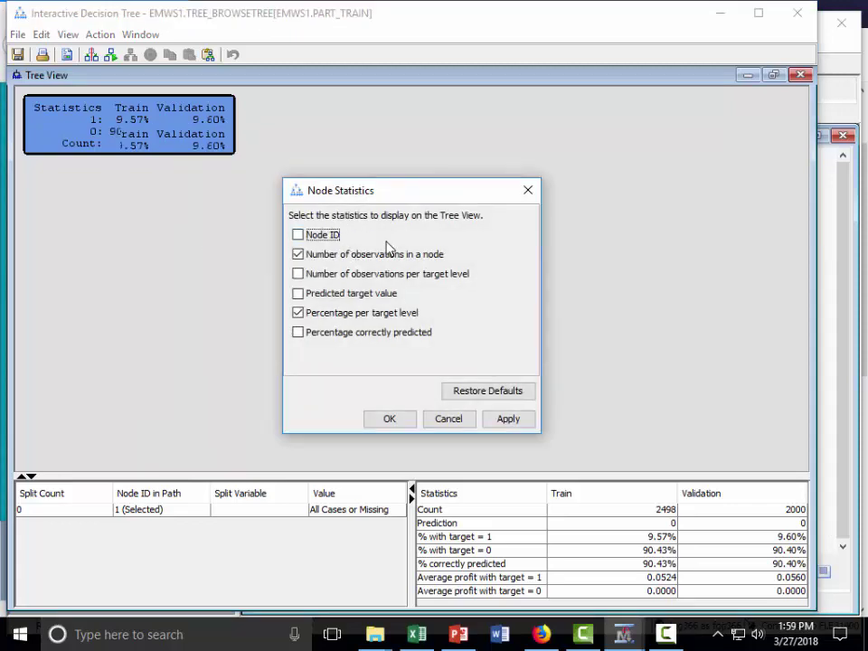
click(448, 419)
- Split the root node on Income, keeping the interval split rule at 98.5 with missing values assigned to branch 1
right_click(161, 132)
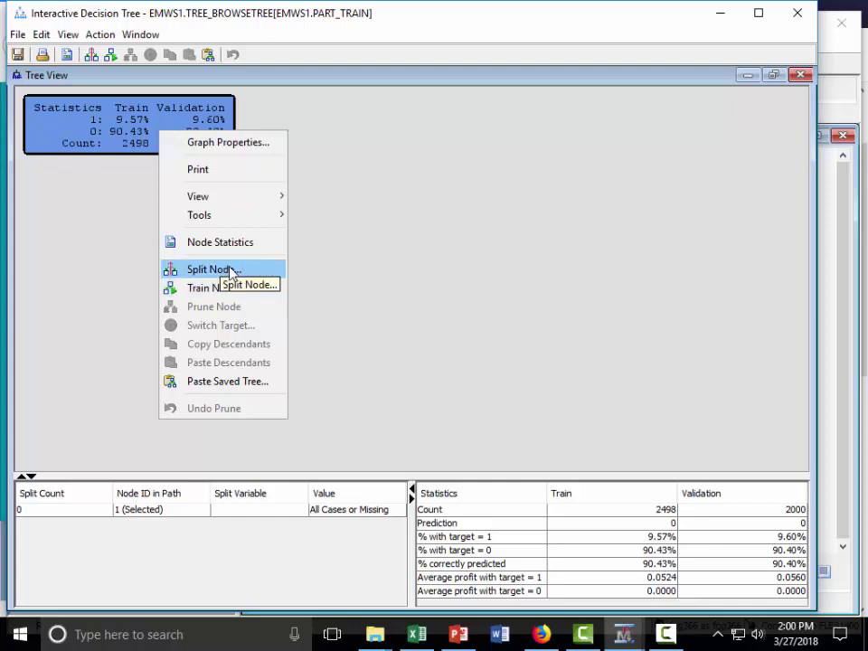
click(231, 270)
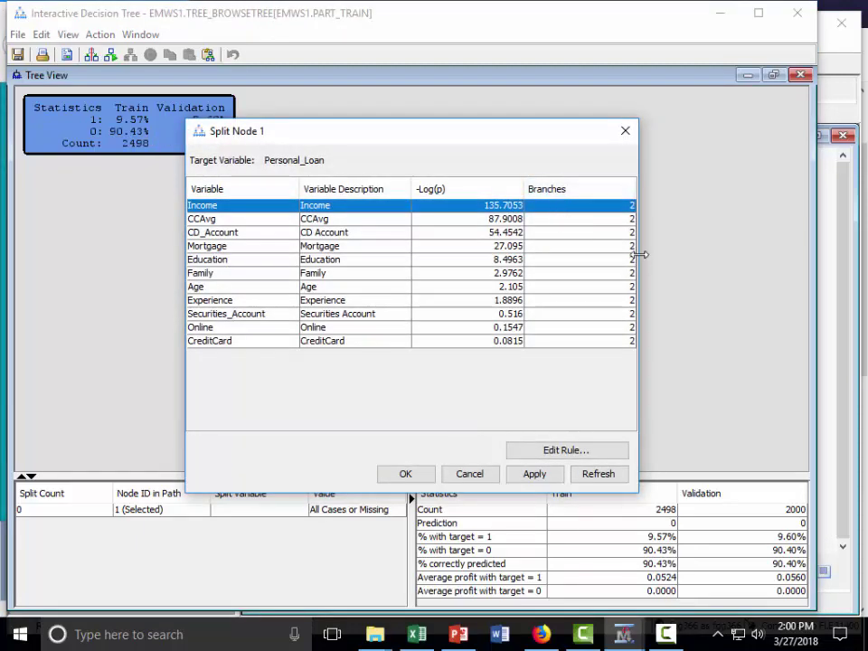
drag(637, 262, 717, 262)
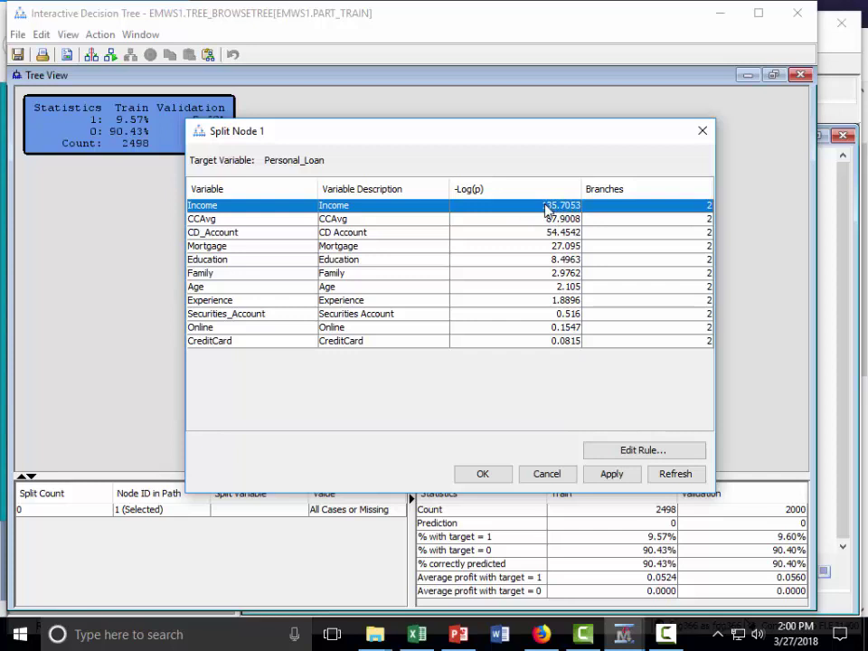
click(233, 220)
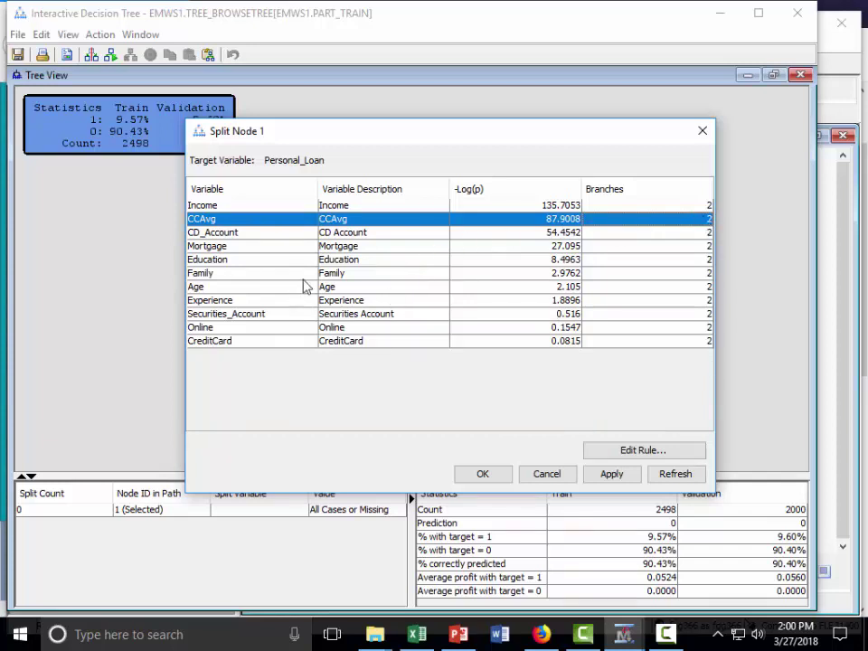
click(361, 207)
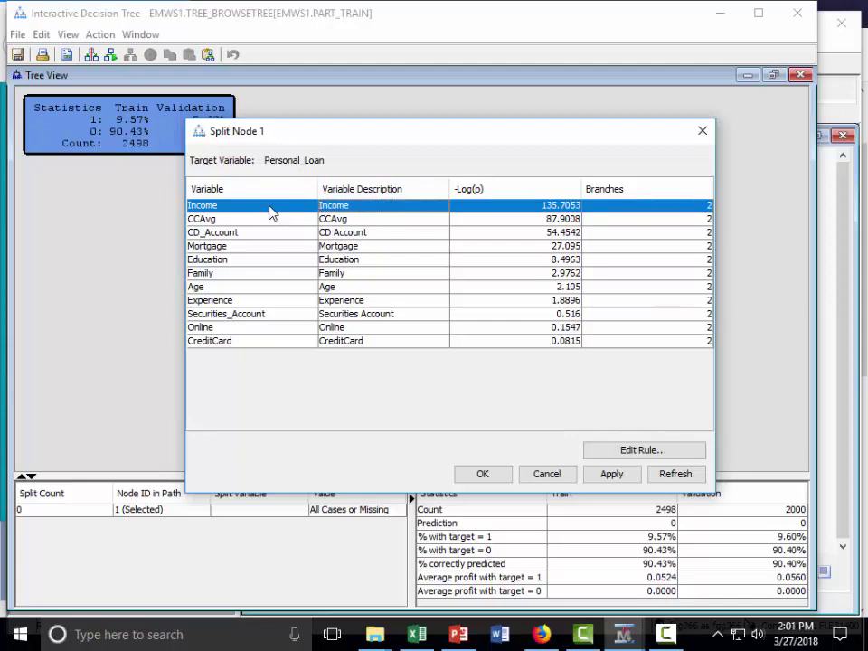
click(661, 452)
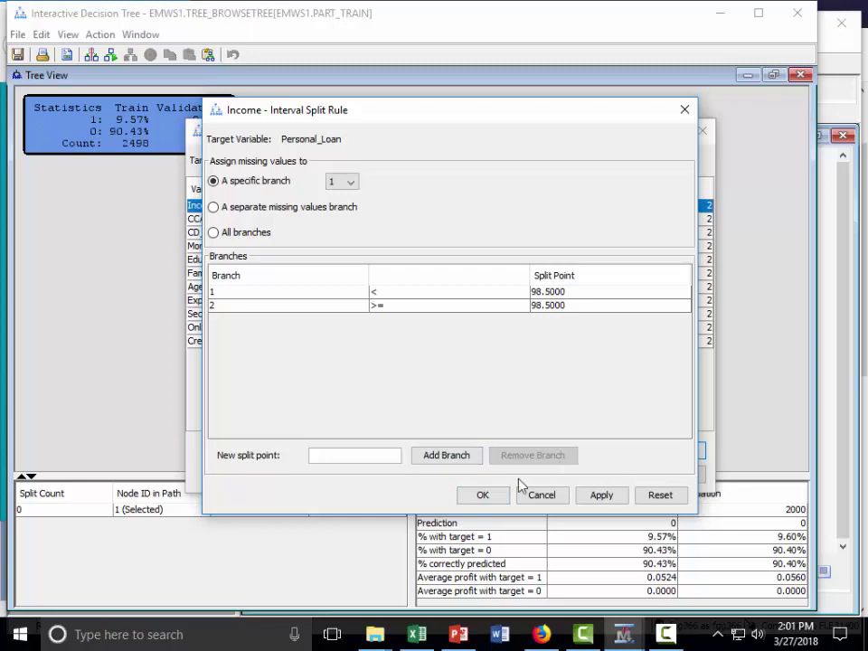
click(484, 497)
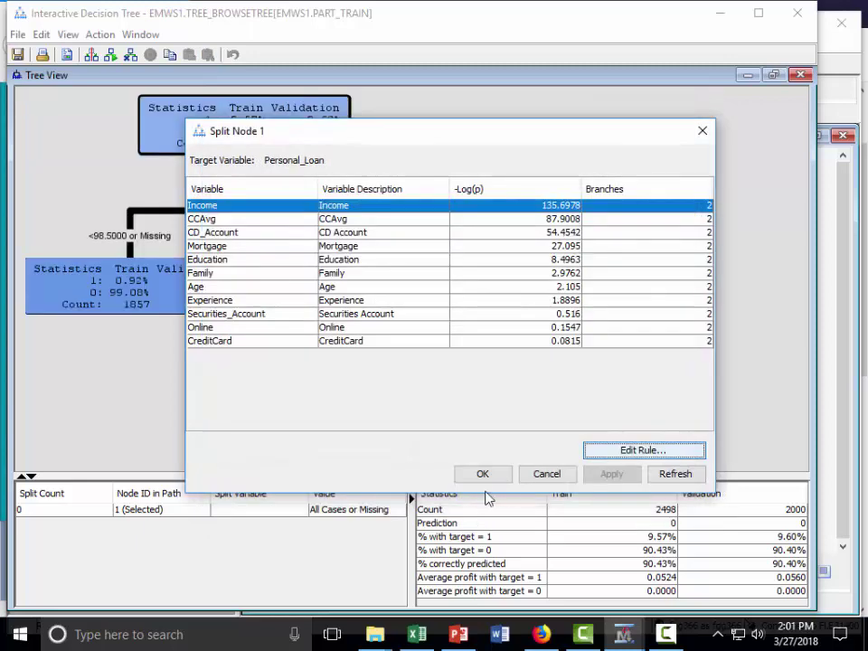
click(485, 474)
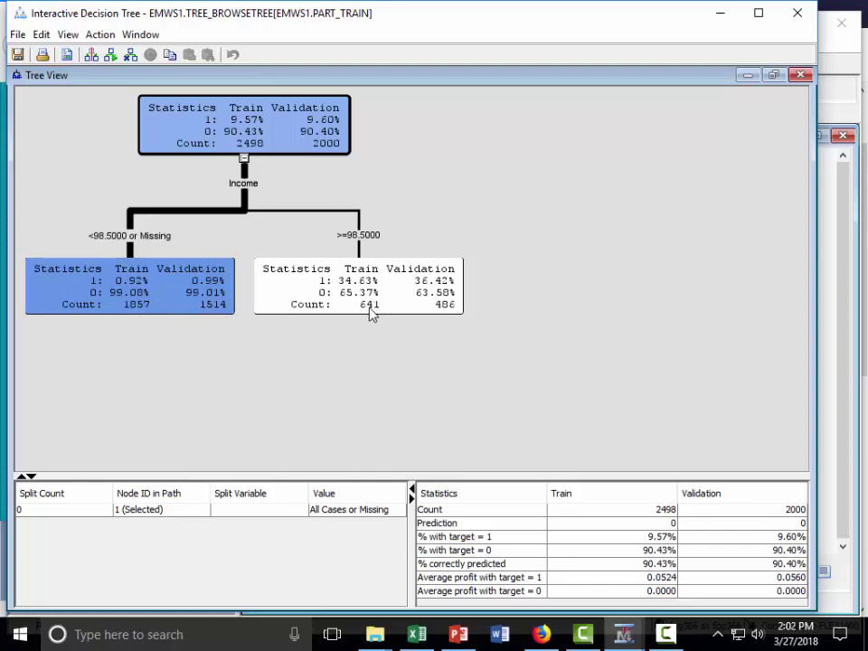
- Split the node for Income below 98.5 or missing using the CCAvg variable
right_click(167, 299)
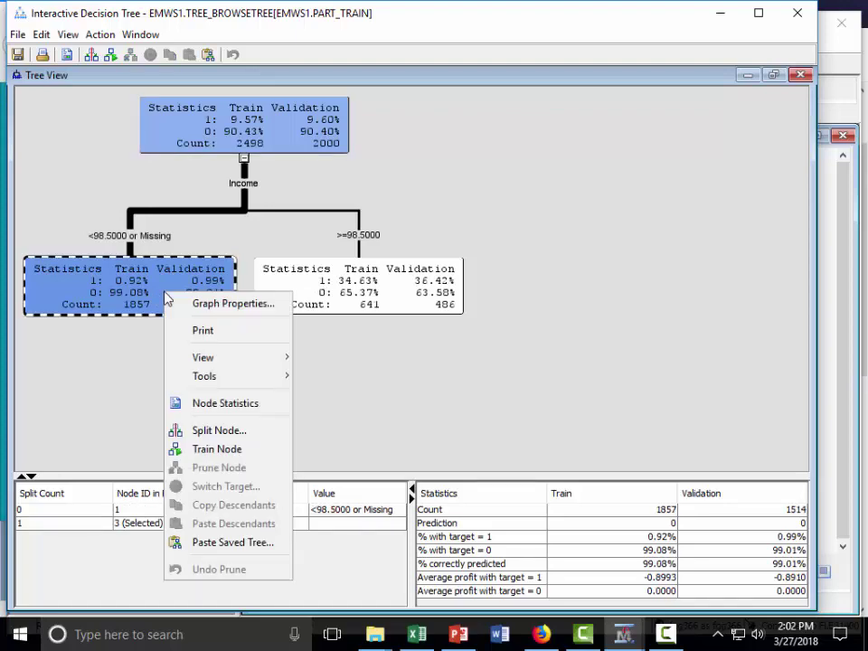
click(212, 430)
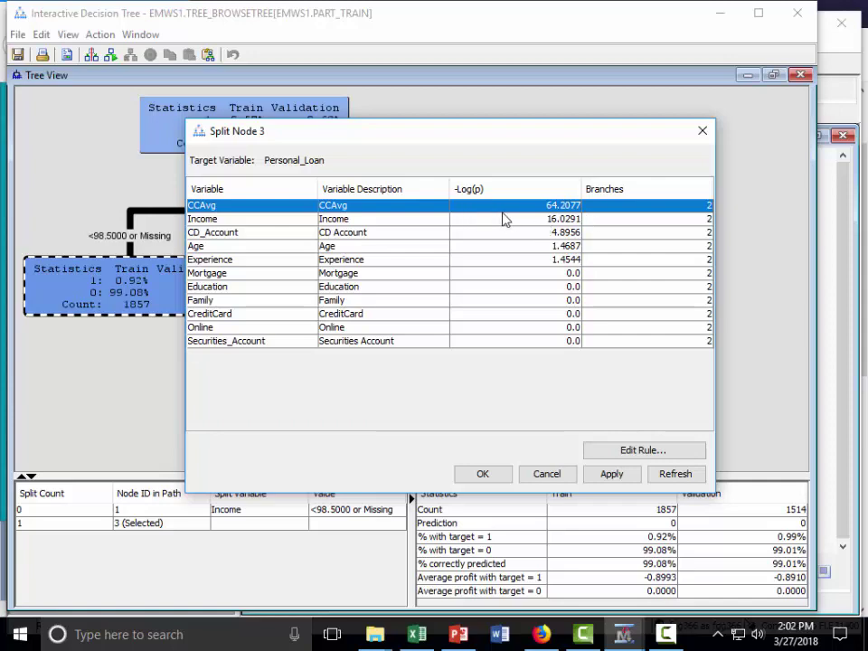
click(494, 474)
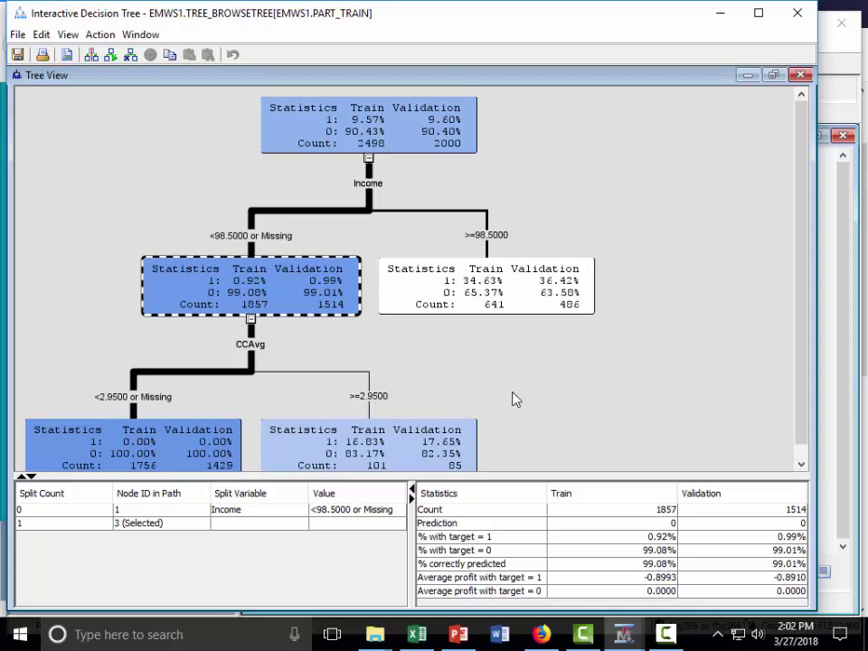
- Train the node for Income of at least 98.5 so its remaining branches are grown automatically
scroll(513, 398, down, 1)
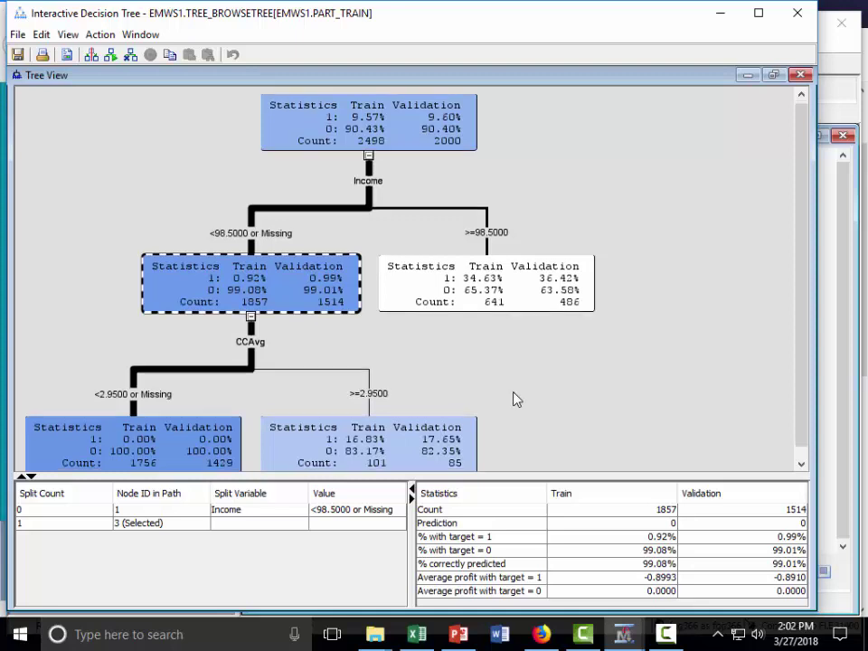
click(526, 294)
right_click(526, 295)
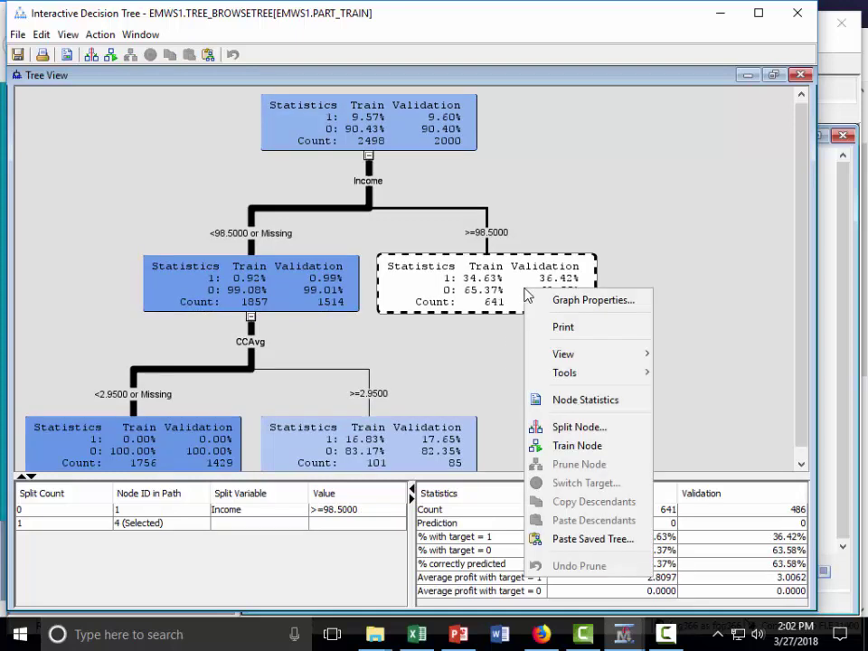
click(617, 447)
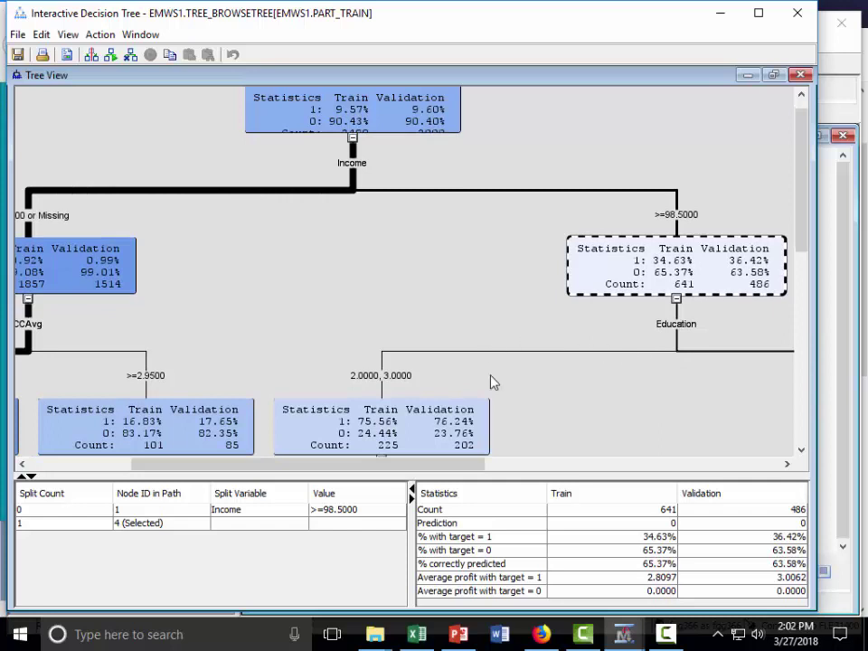
right_click(526, 147)
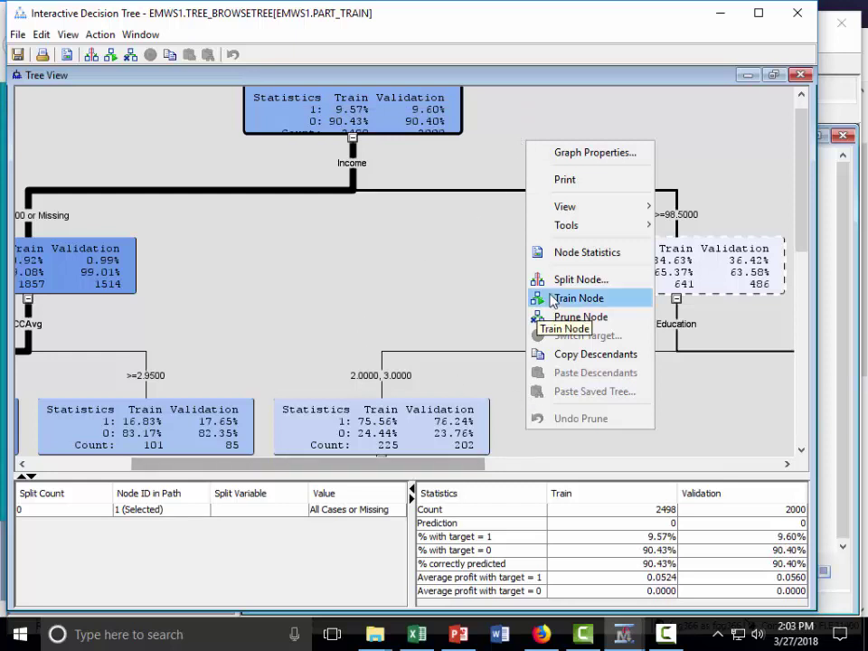
mouse_move(578, 213)
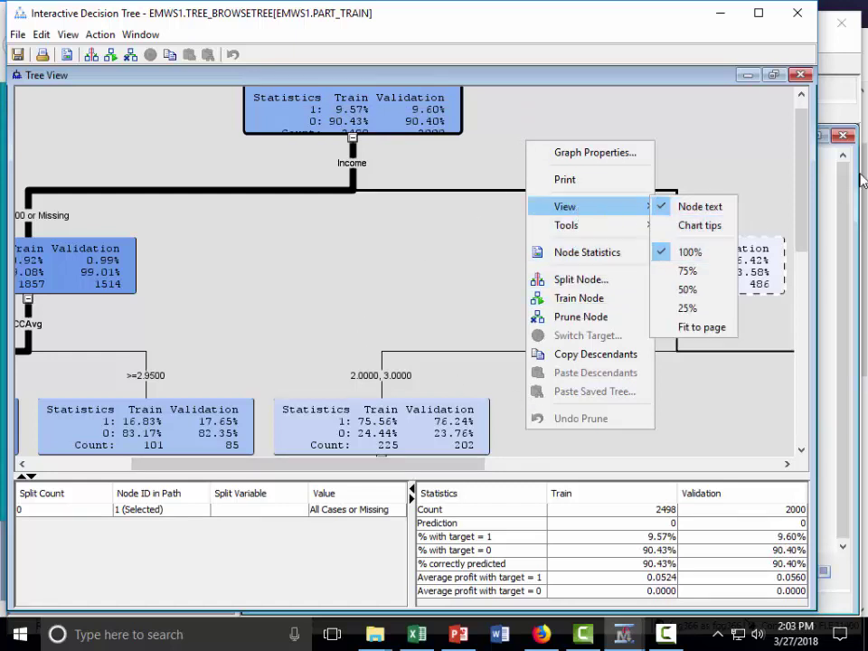
click(603, 121)
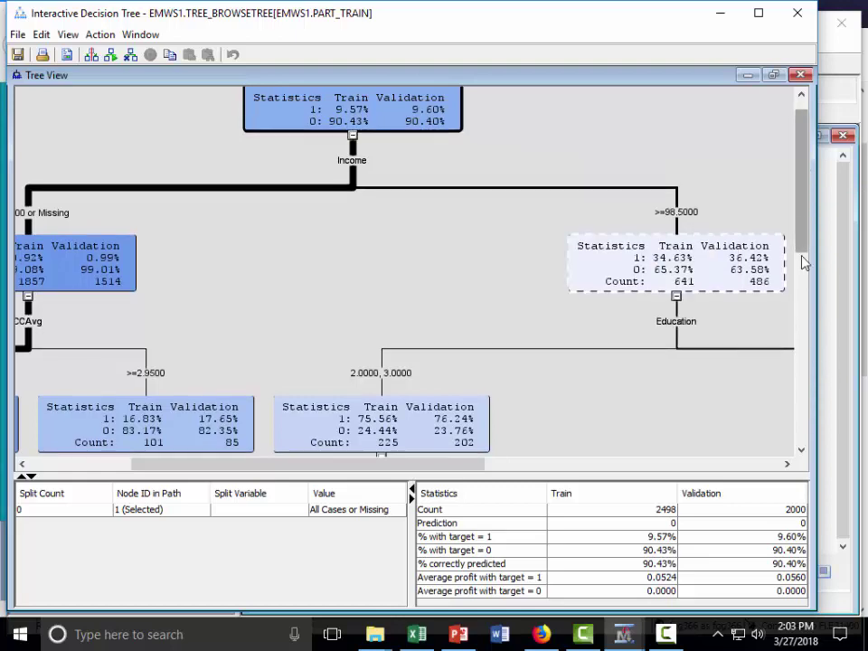
scroll(800, 261, down, 5)
scroll(800, 253, up, 6)
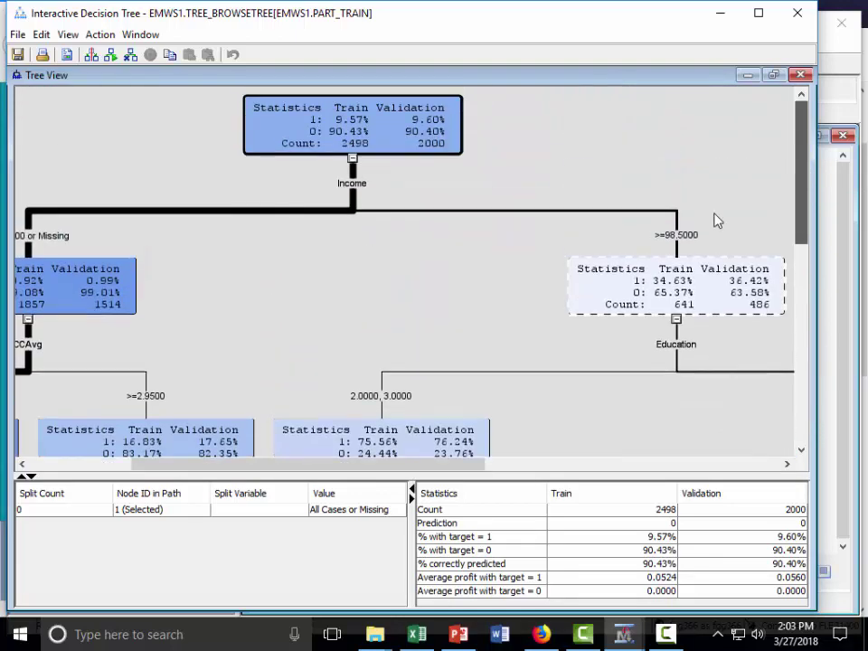
- Scale down the tree view to fit the tree's full width, and enlarge the tree pane to show its lowest nodes
right_click(531, 146)
mouse_move(557, 211)
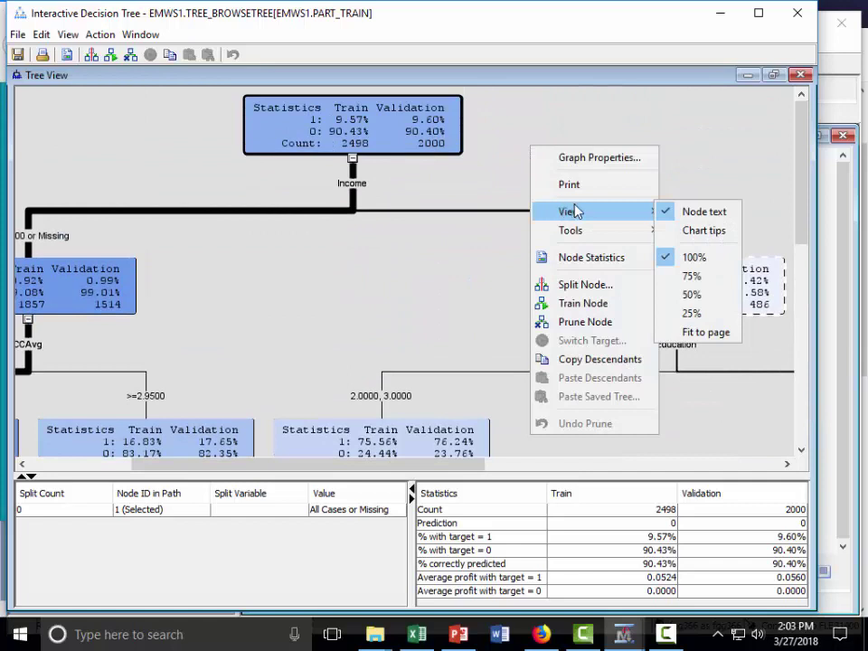
click(705, 316)
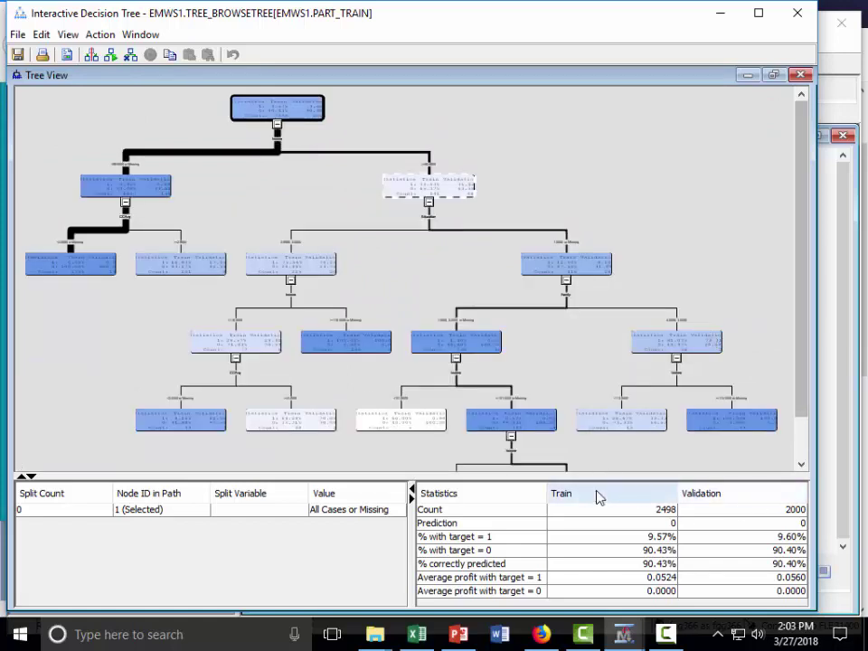
drag(597, 477, 601, 539)
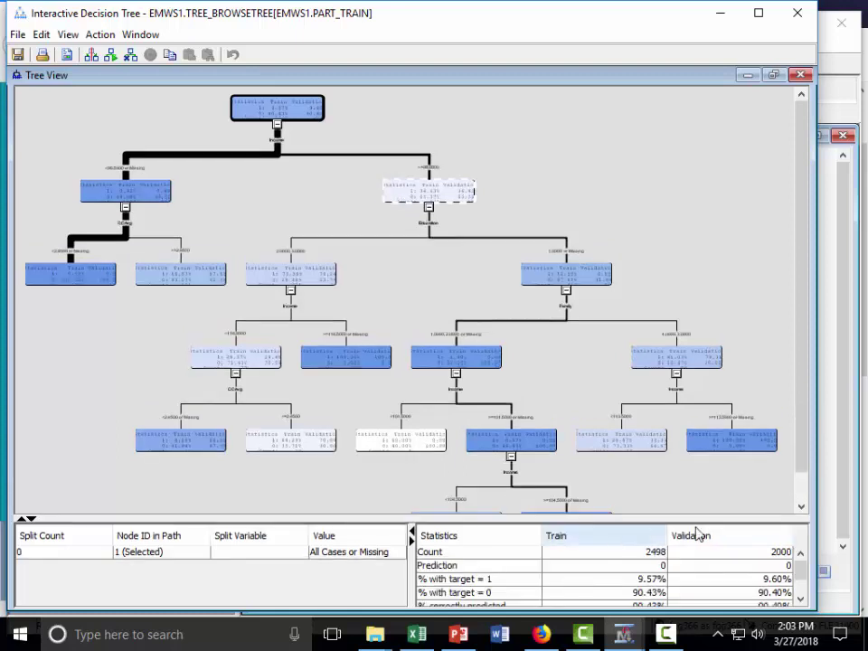
drag(806, 459, 805, 498)
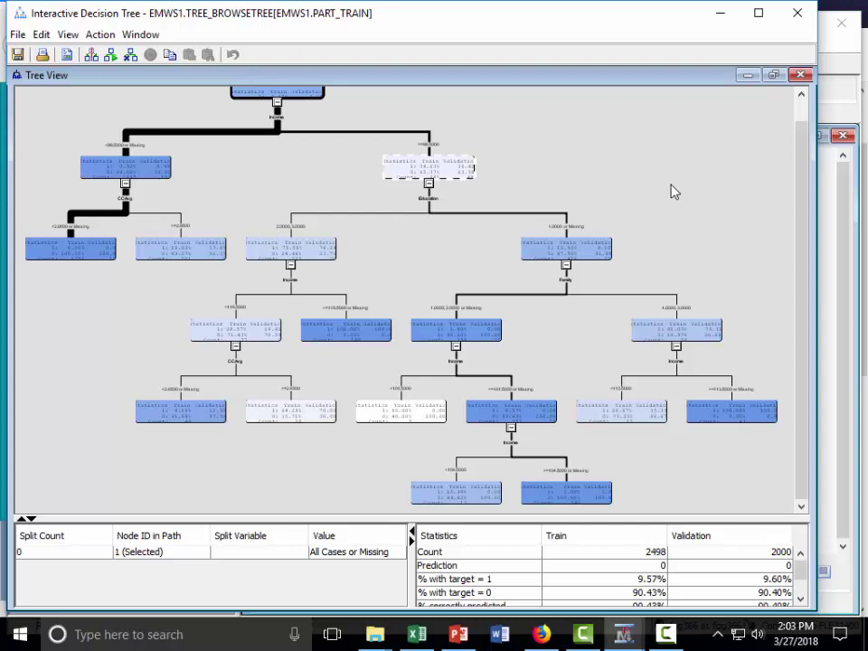
click(666, 632)
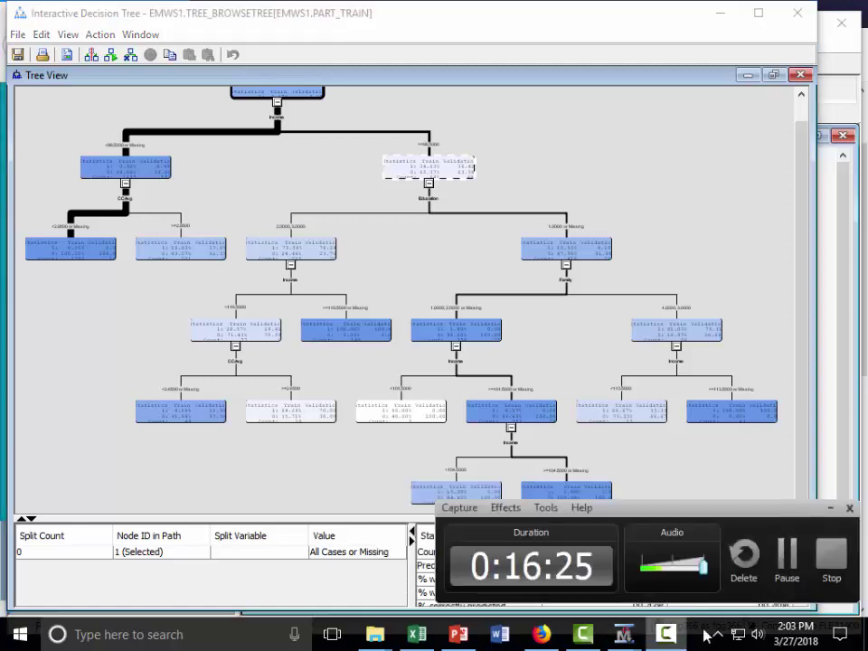